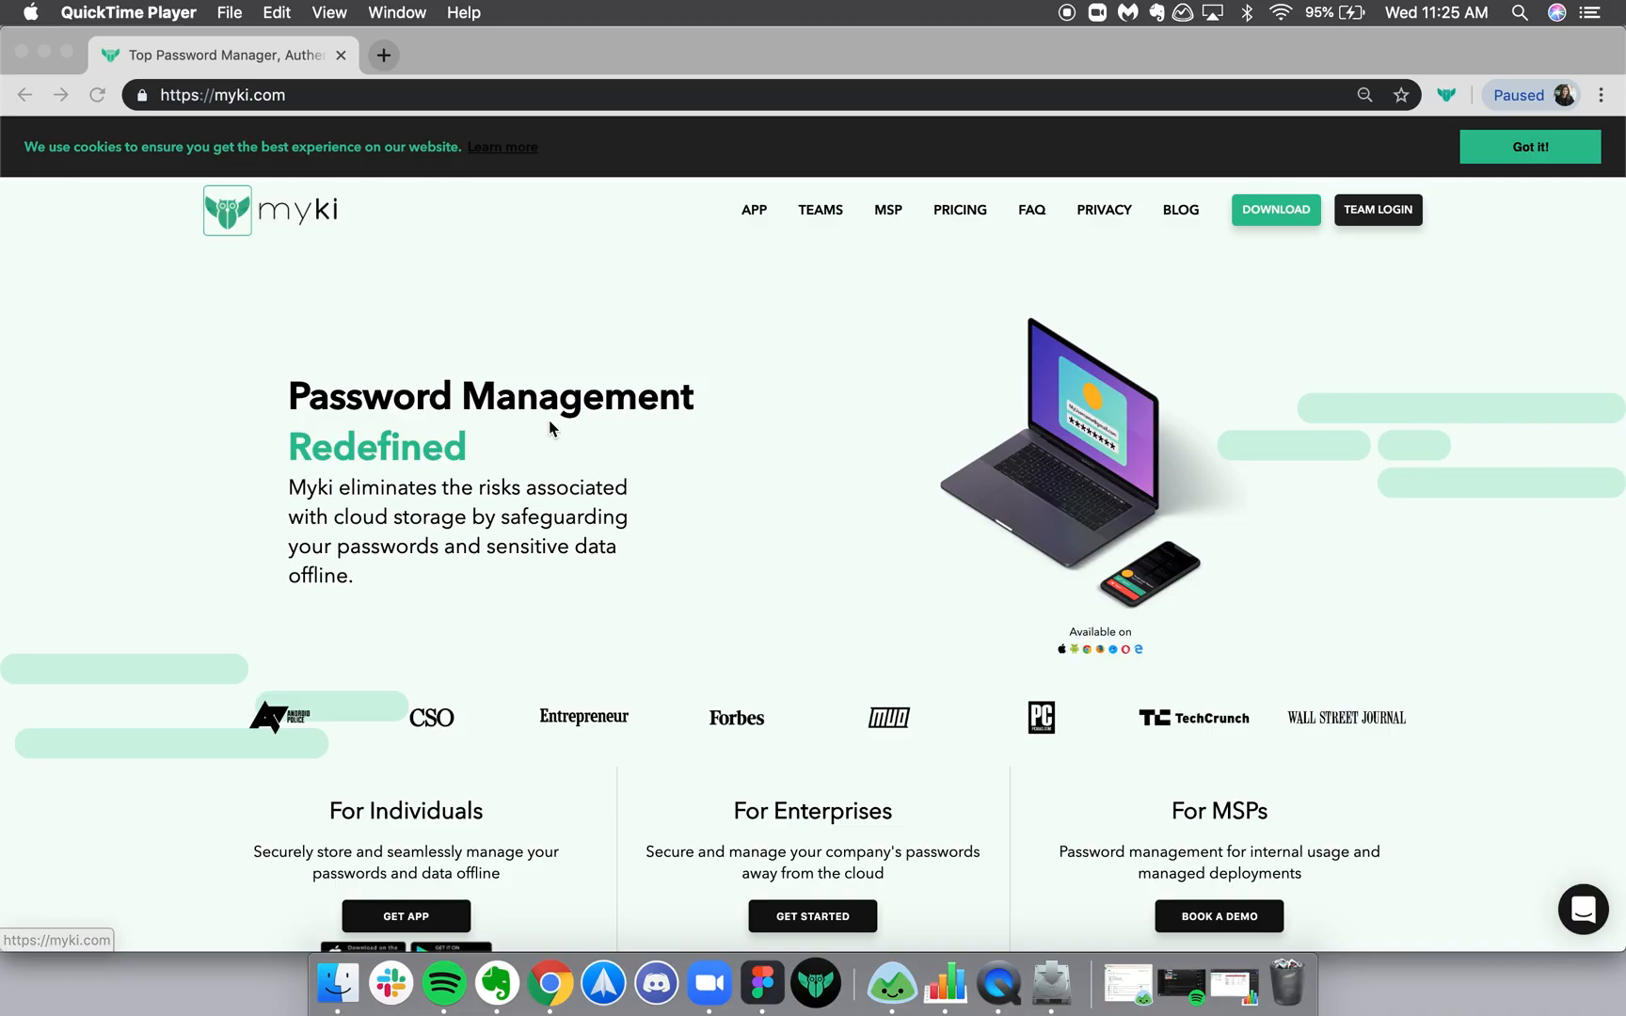
Launch the Myki Staging desktop app from the macOS Dock, leaving the myki.com page
click(818, 984)
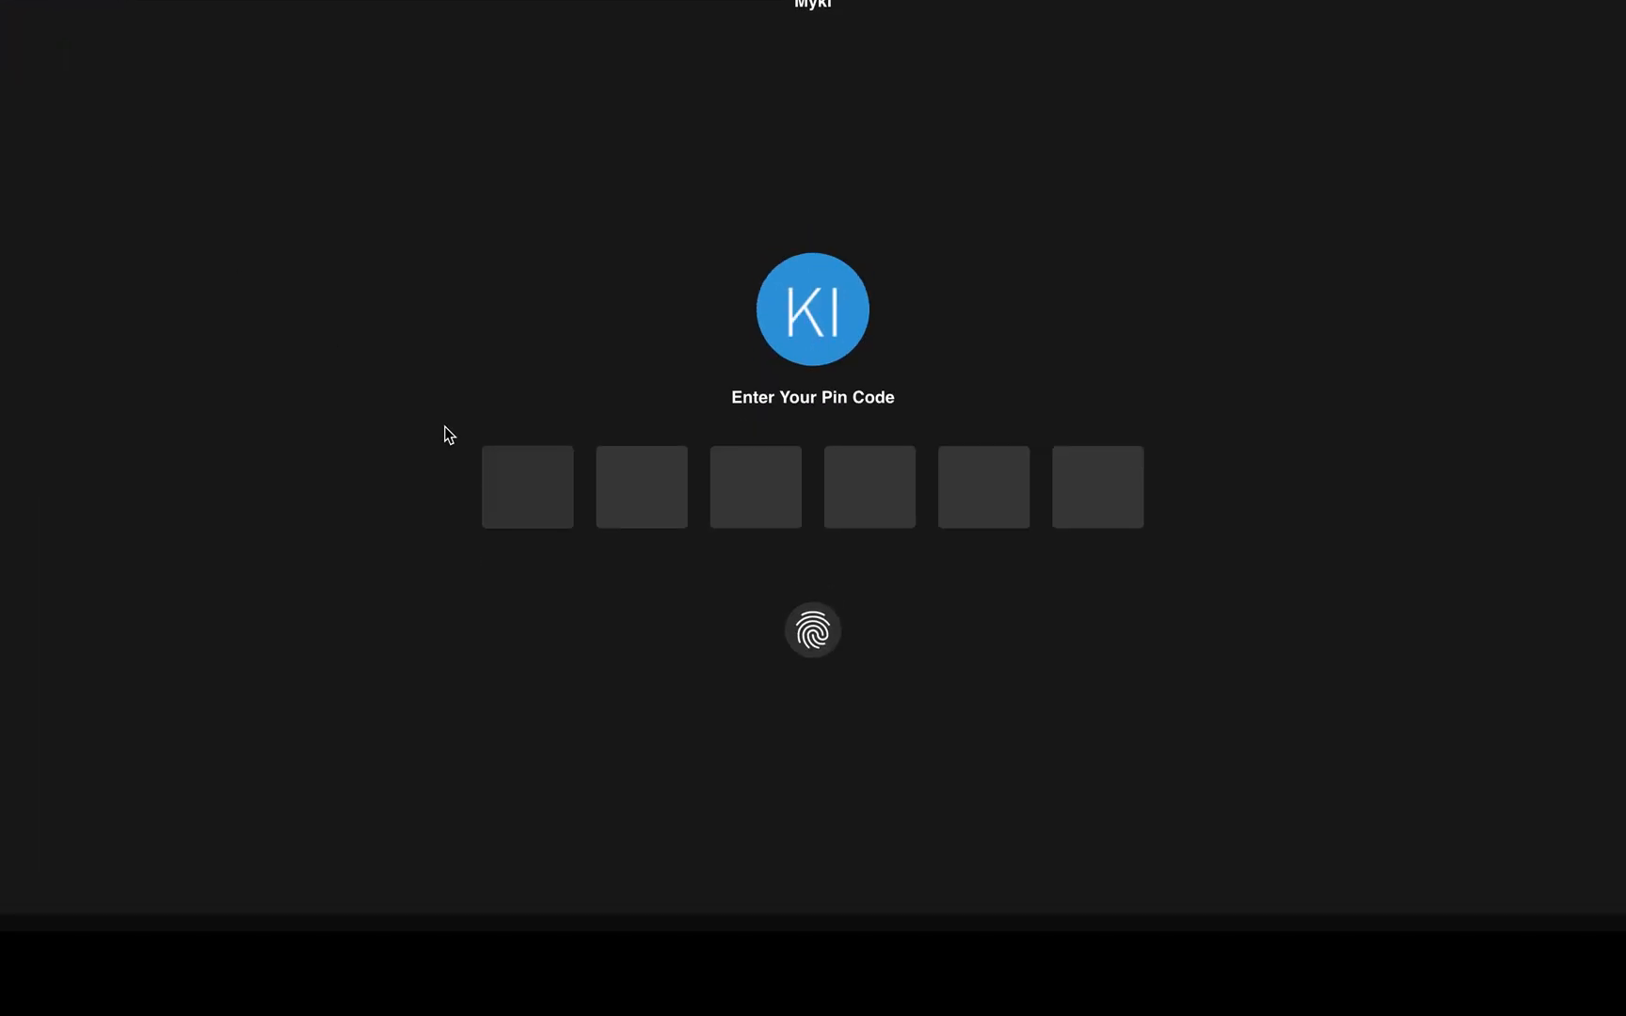
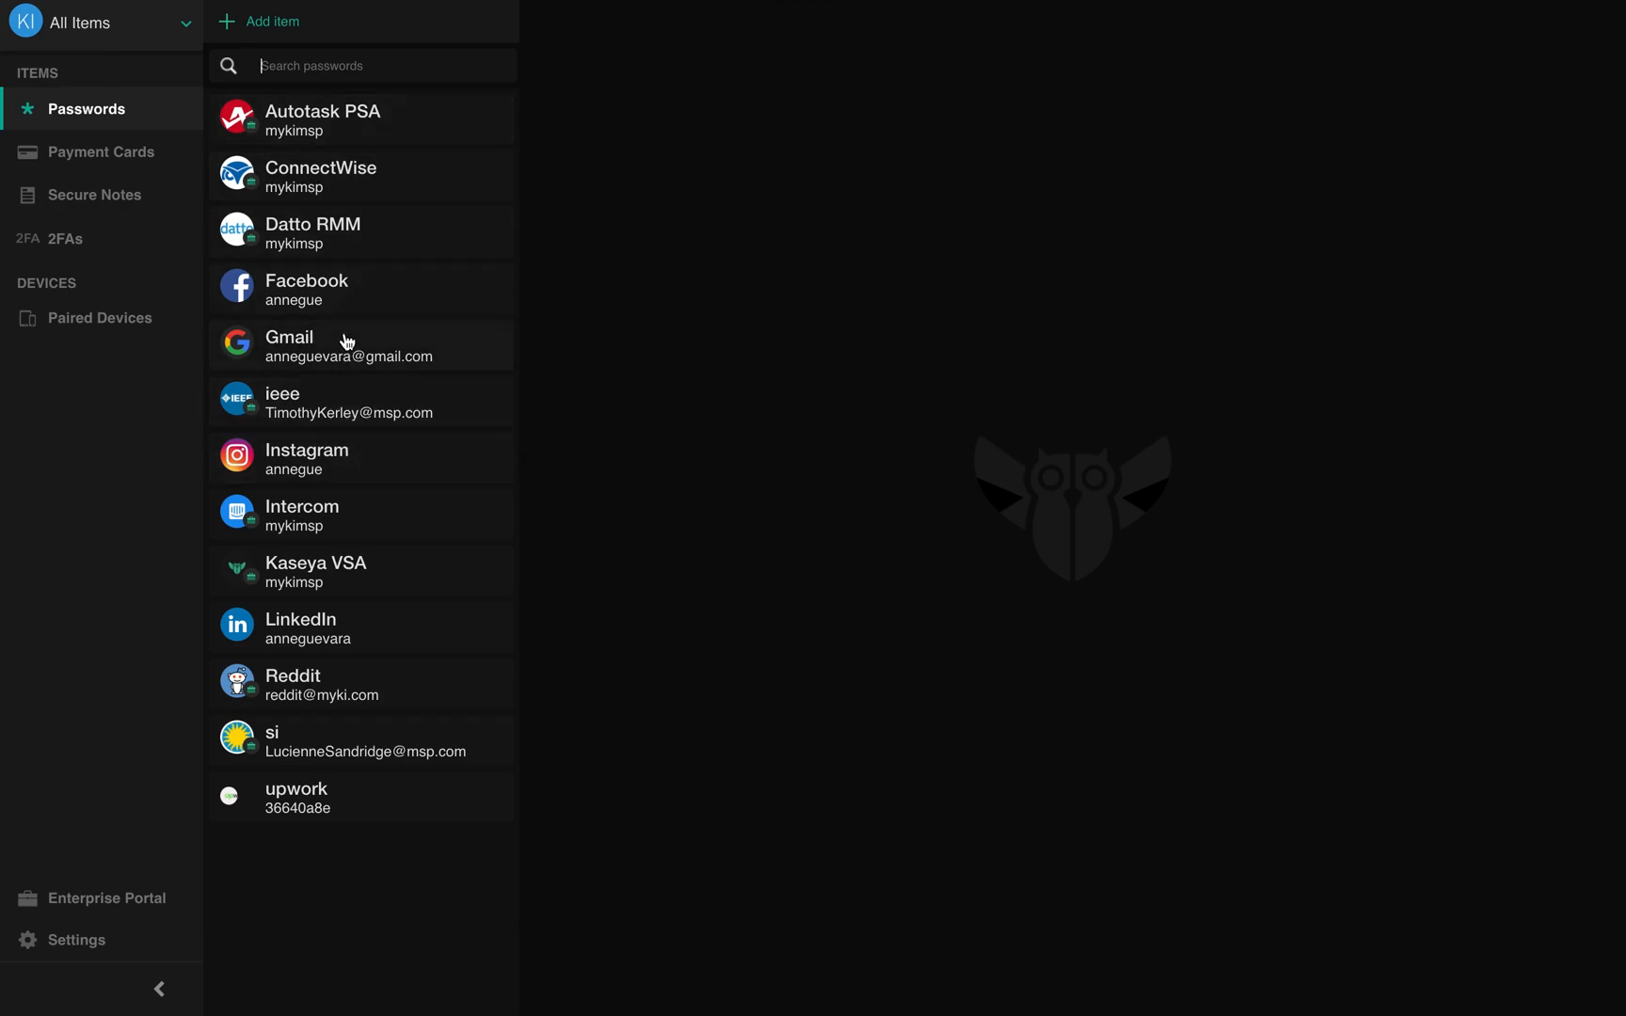
click(338, 287)
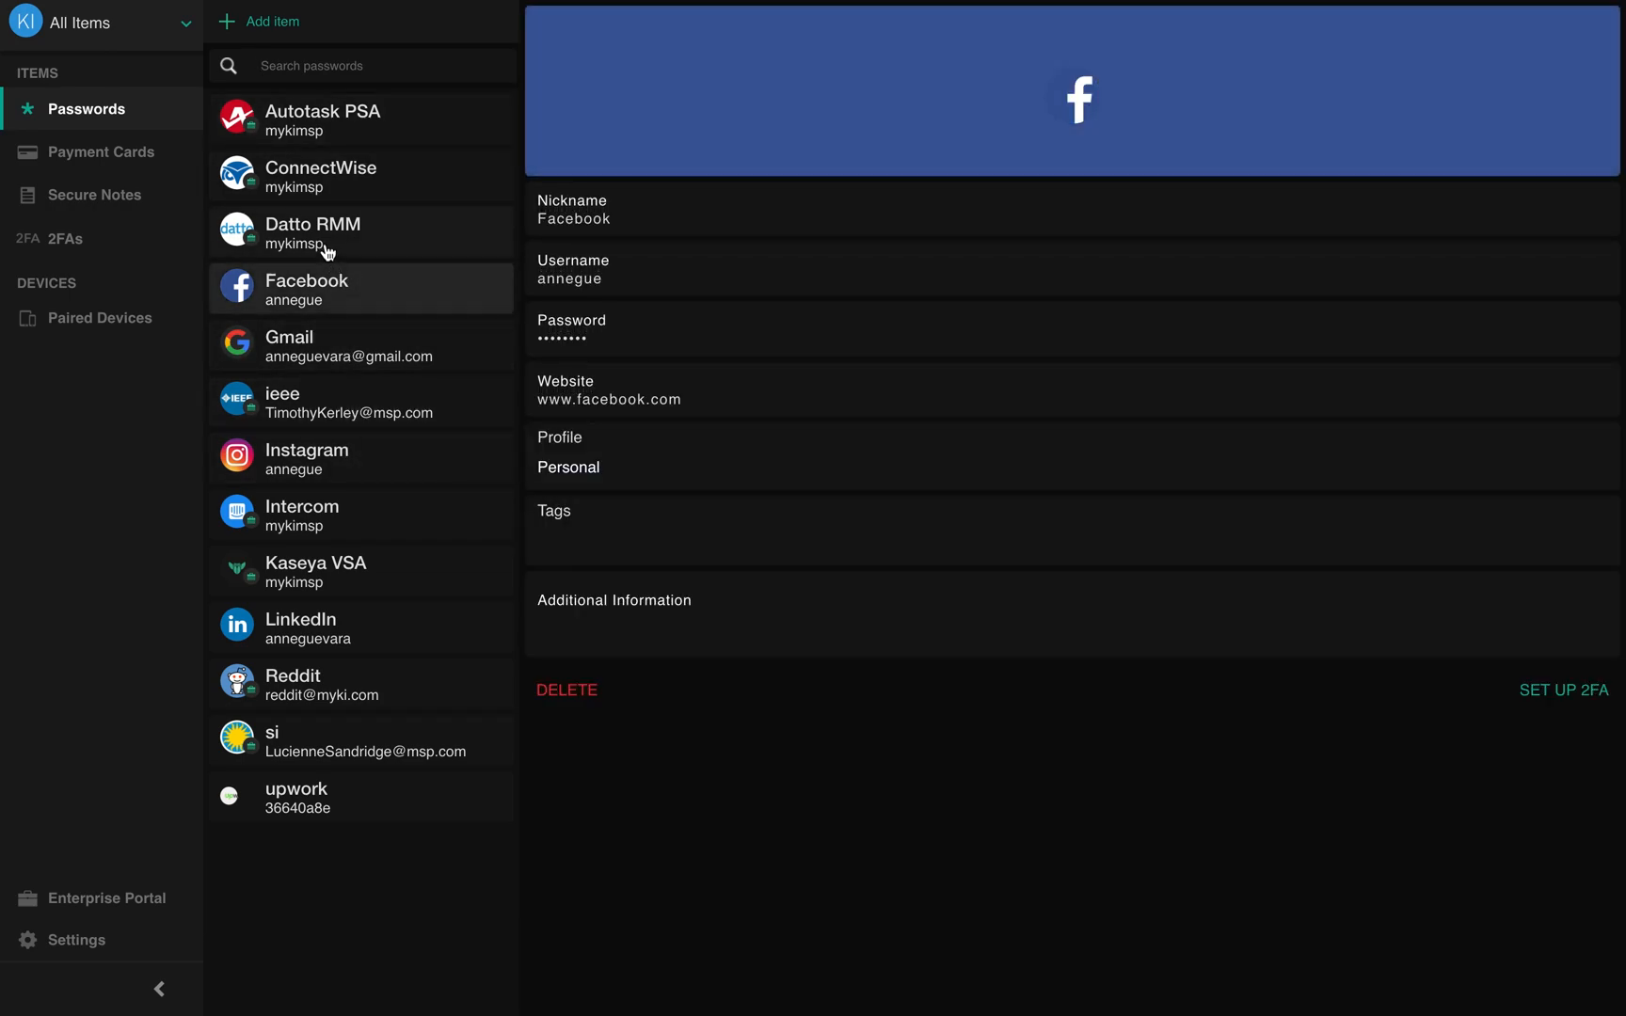
click(323, 247)
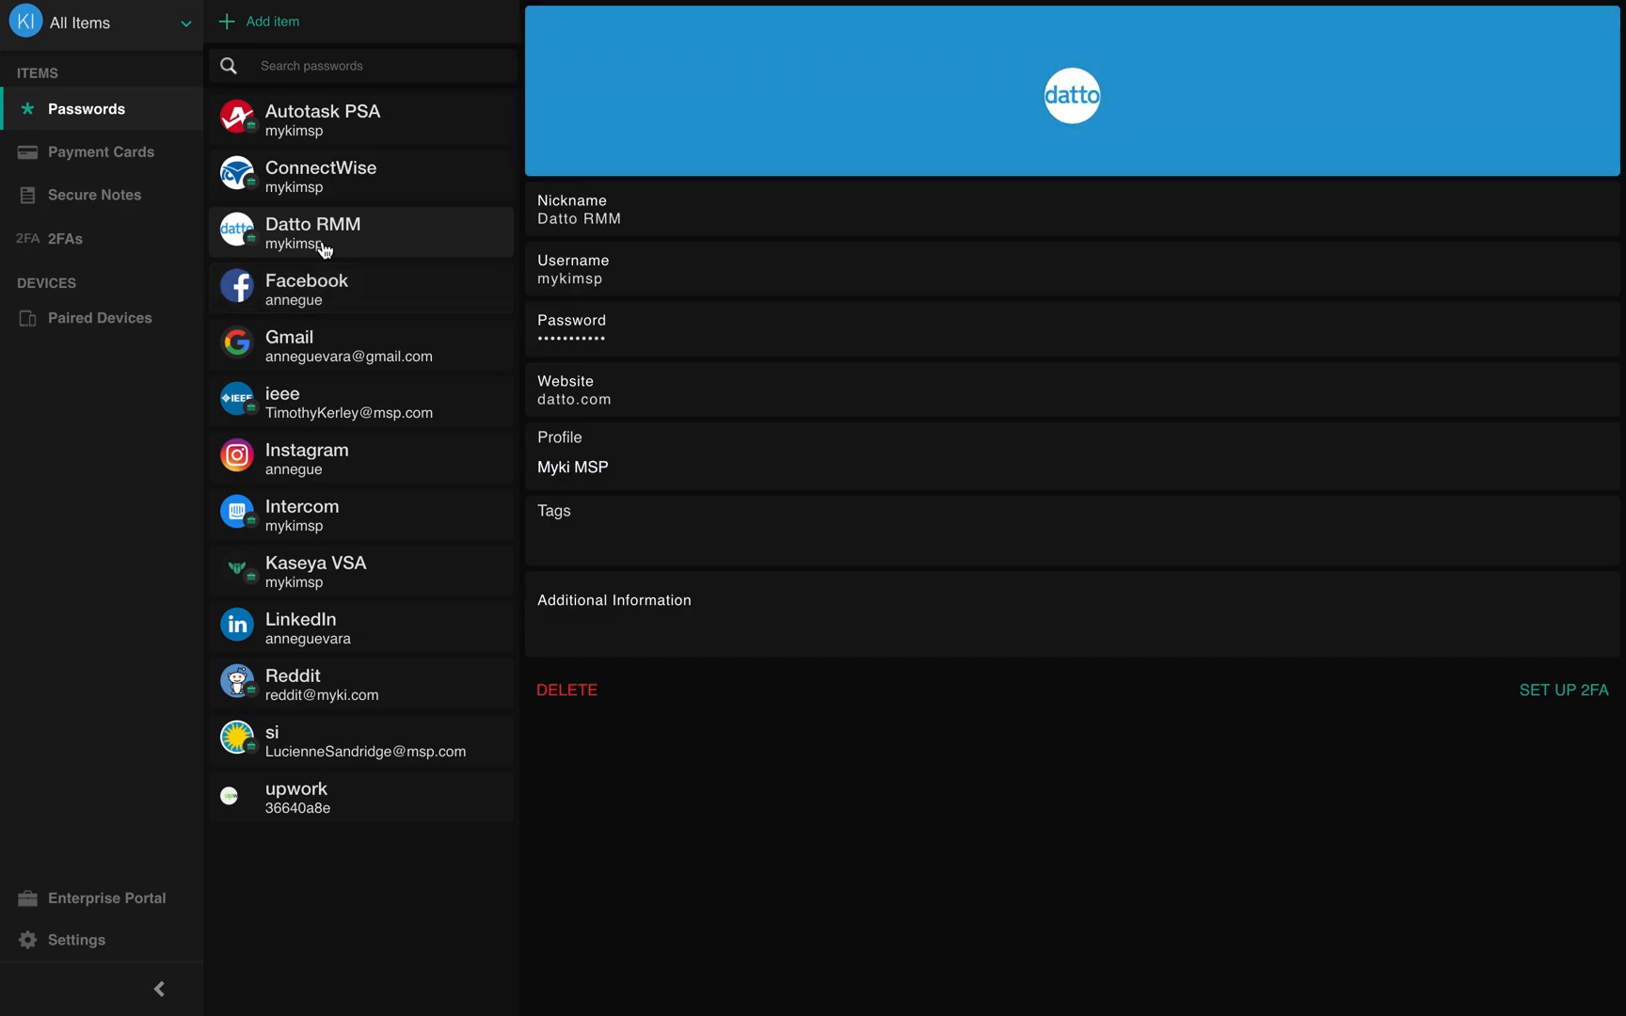
click(123, 159)
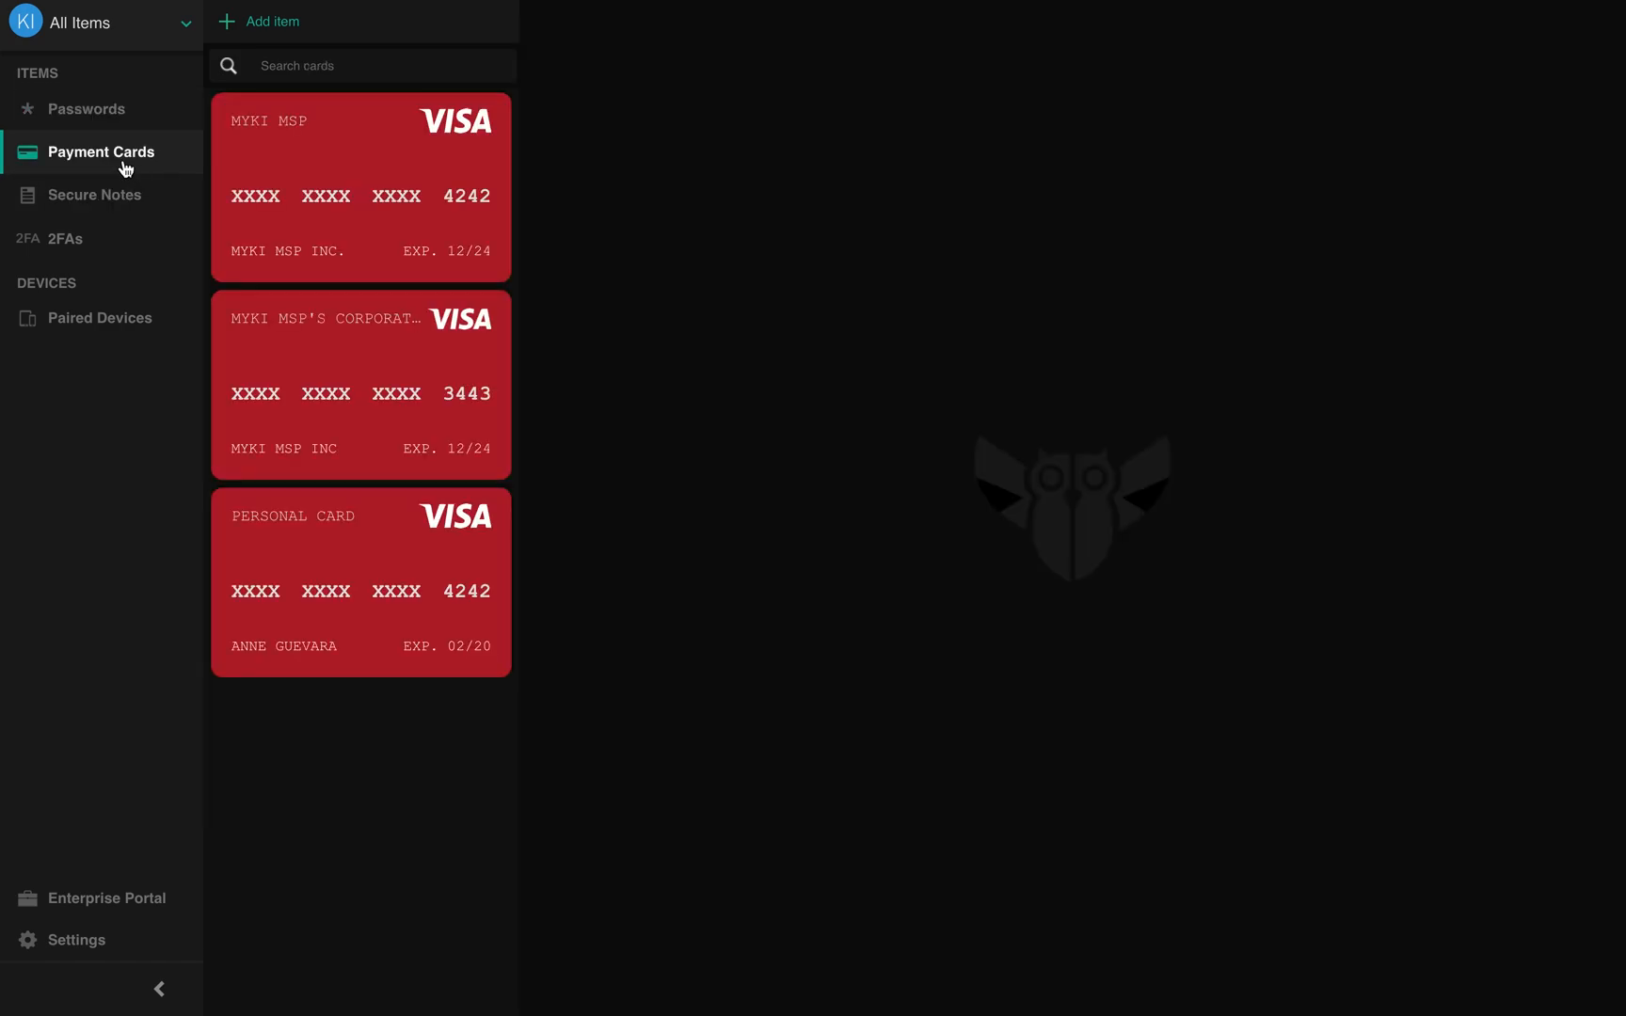
click(105, 199)
click(70, 245)
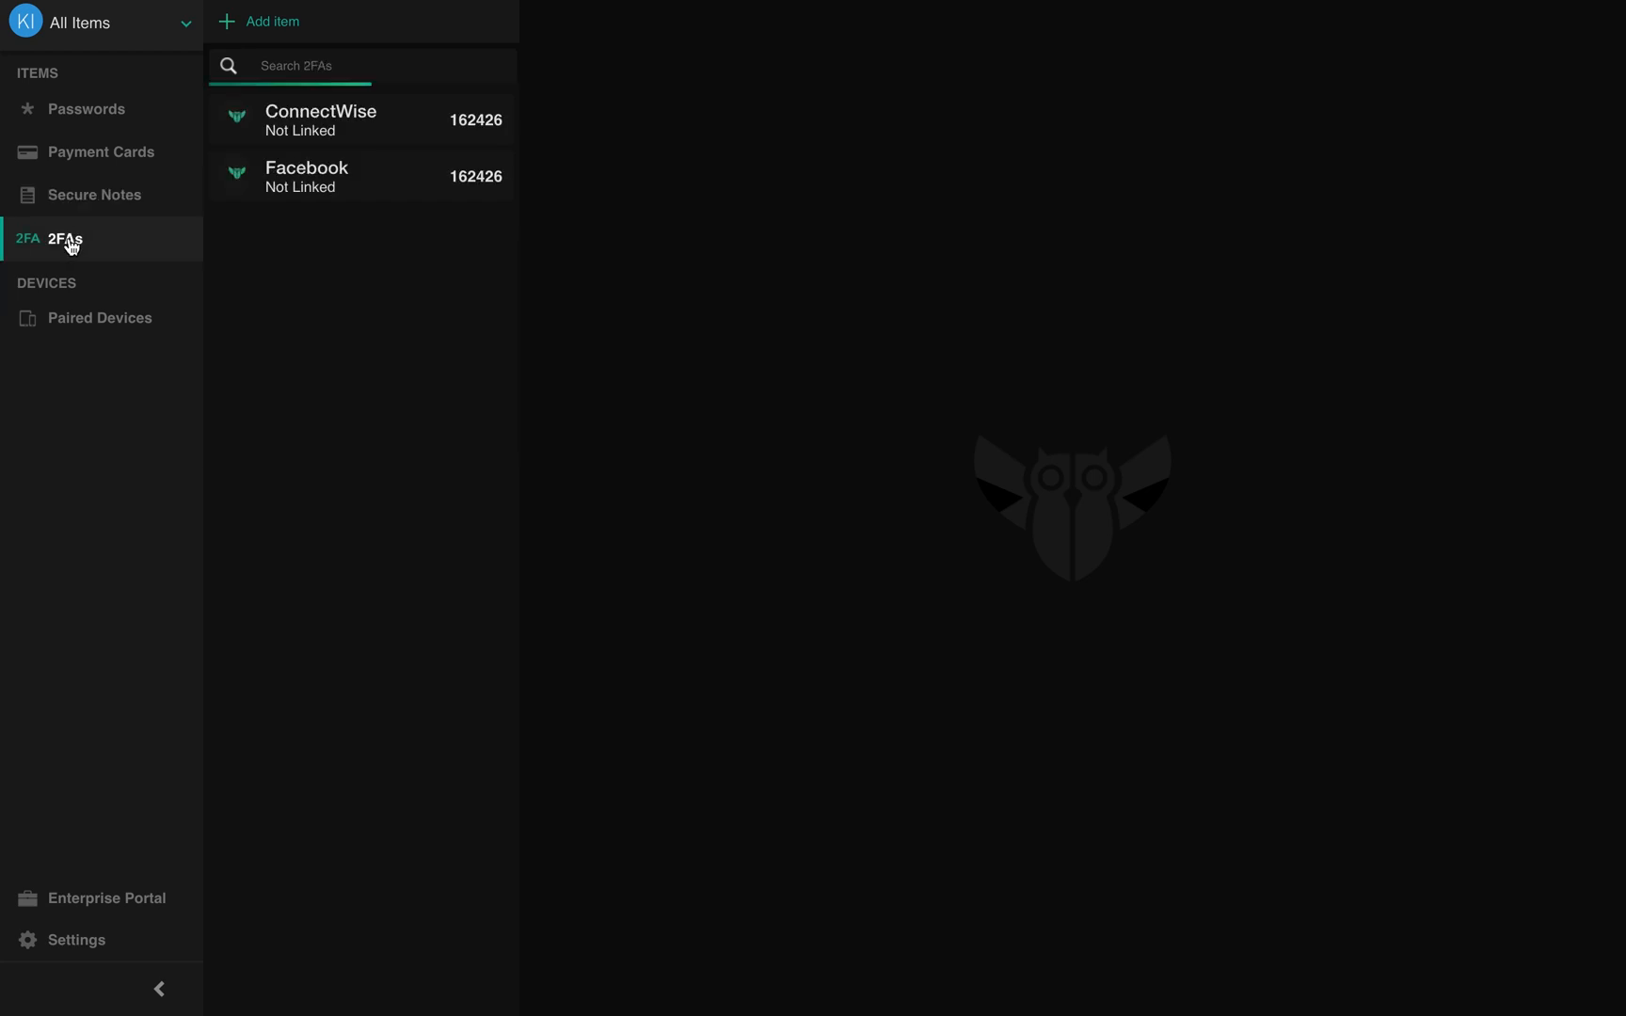
click(89, 114)
Switch from All Items to the Myki MSP profile, listing only its eight passwords
click(106, 28)
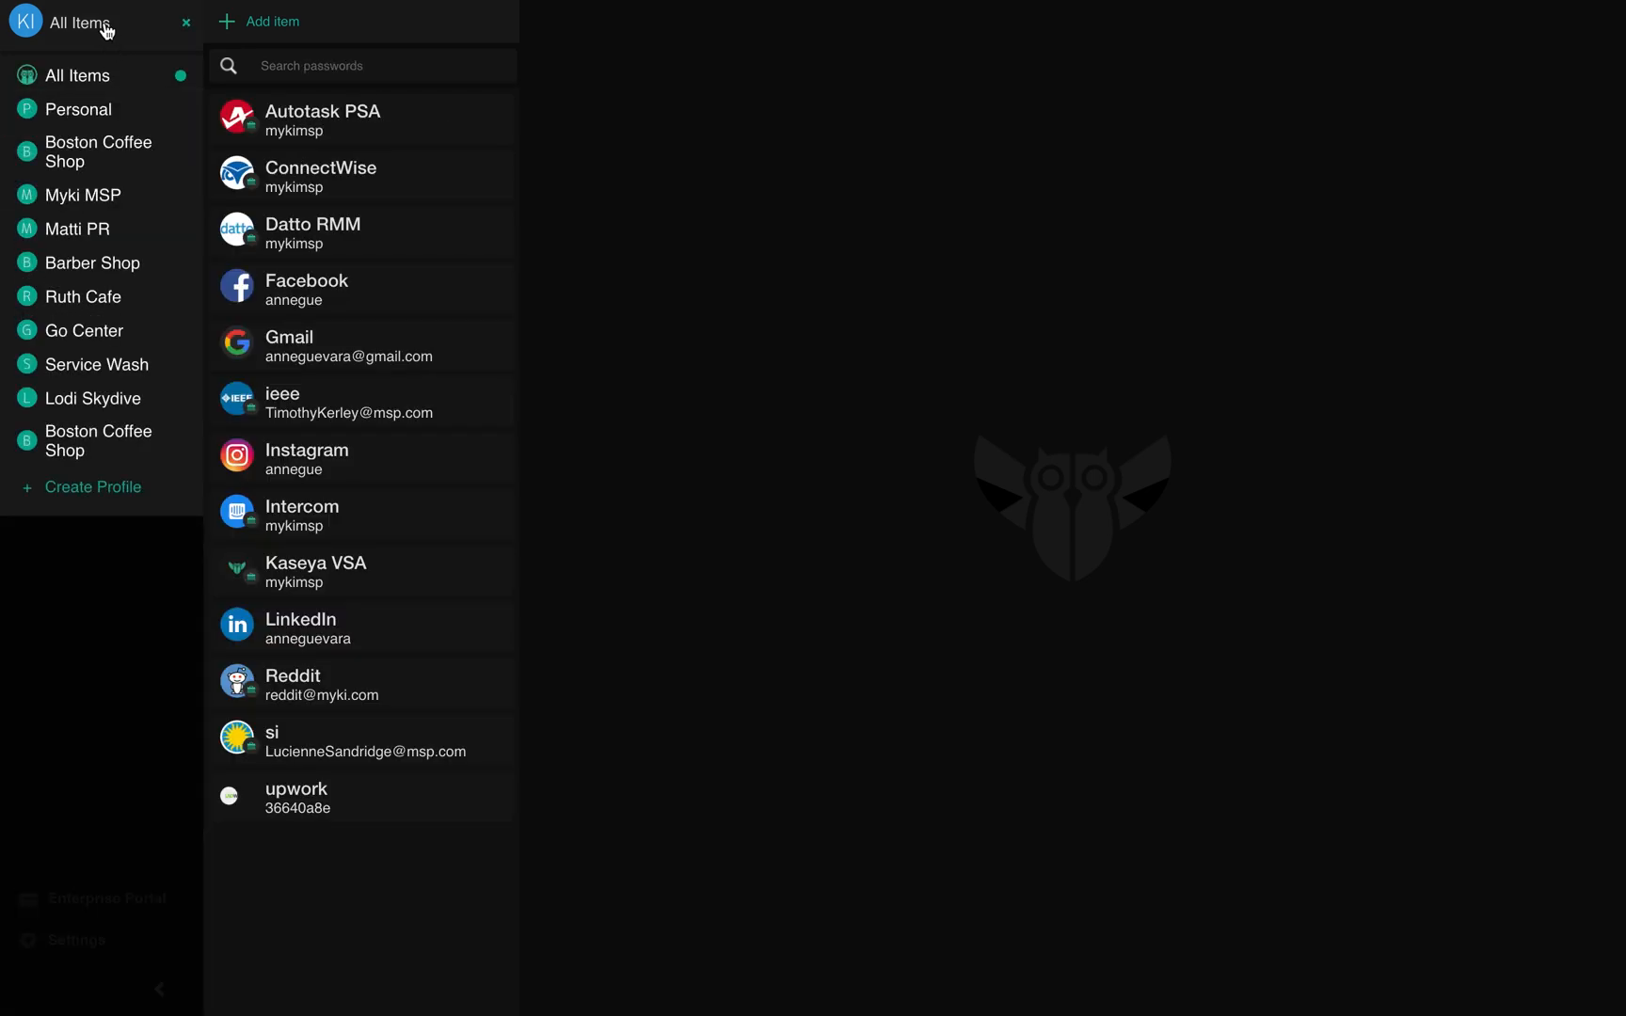
click(88, 200)
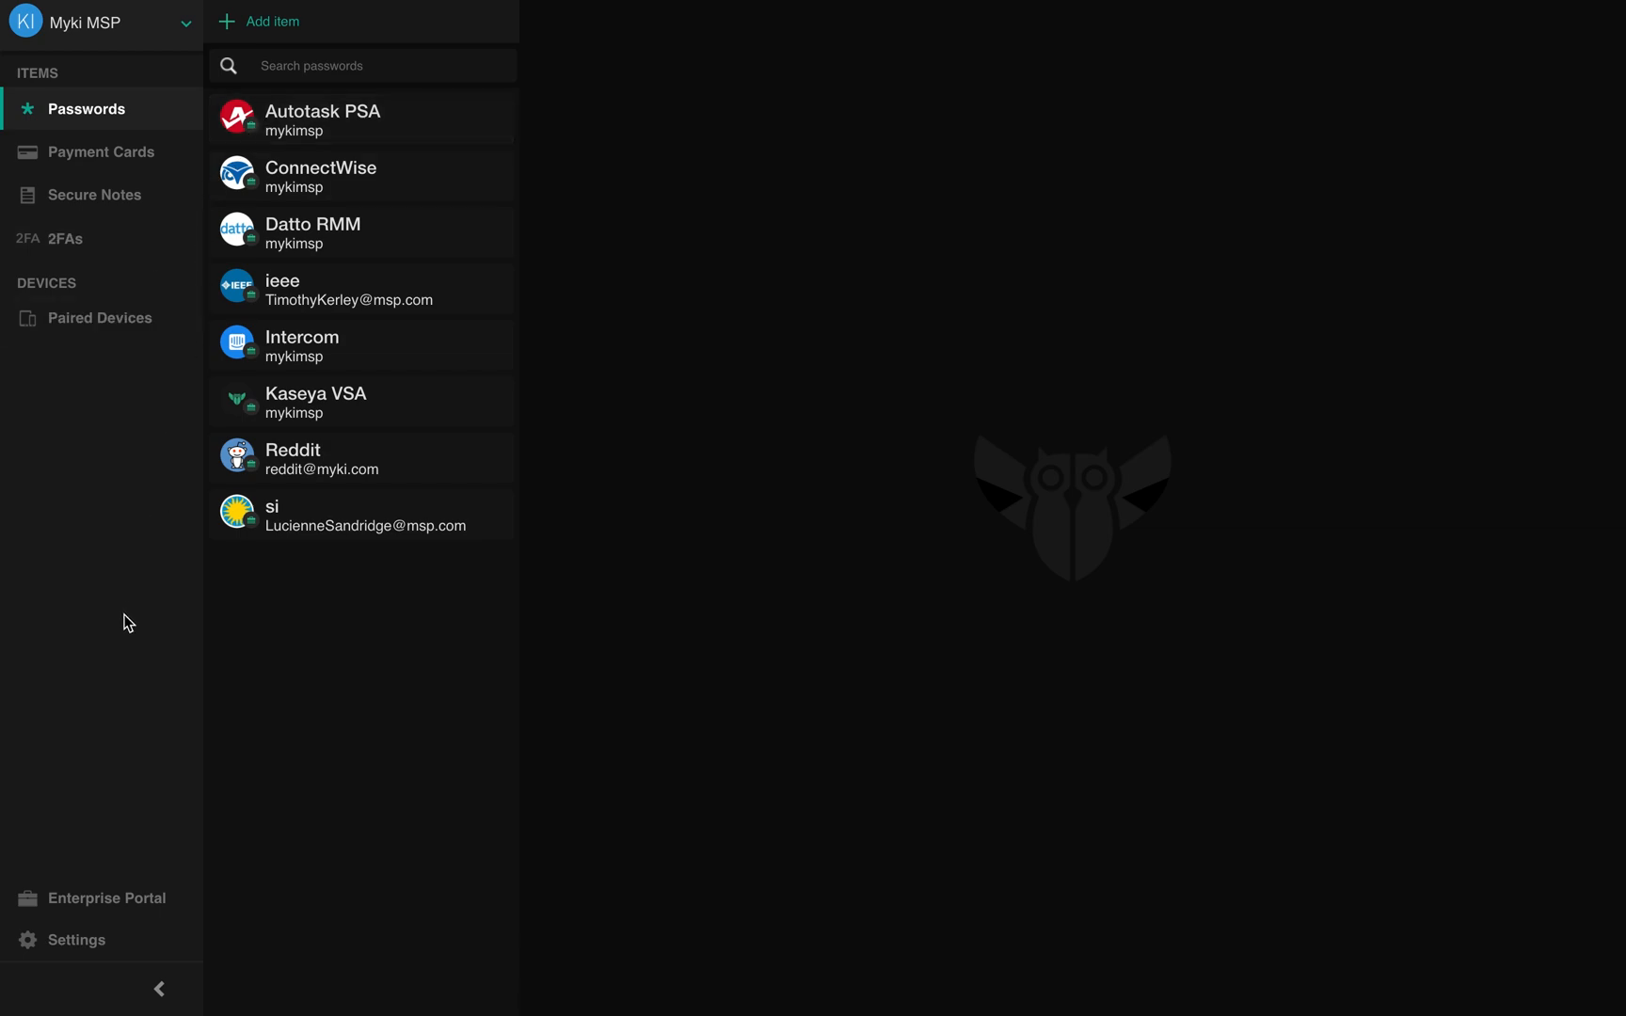
View the paired devices: this desktop device's details, then the paired Chrome browser's
click(88, 334)
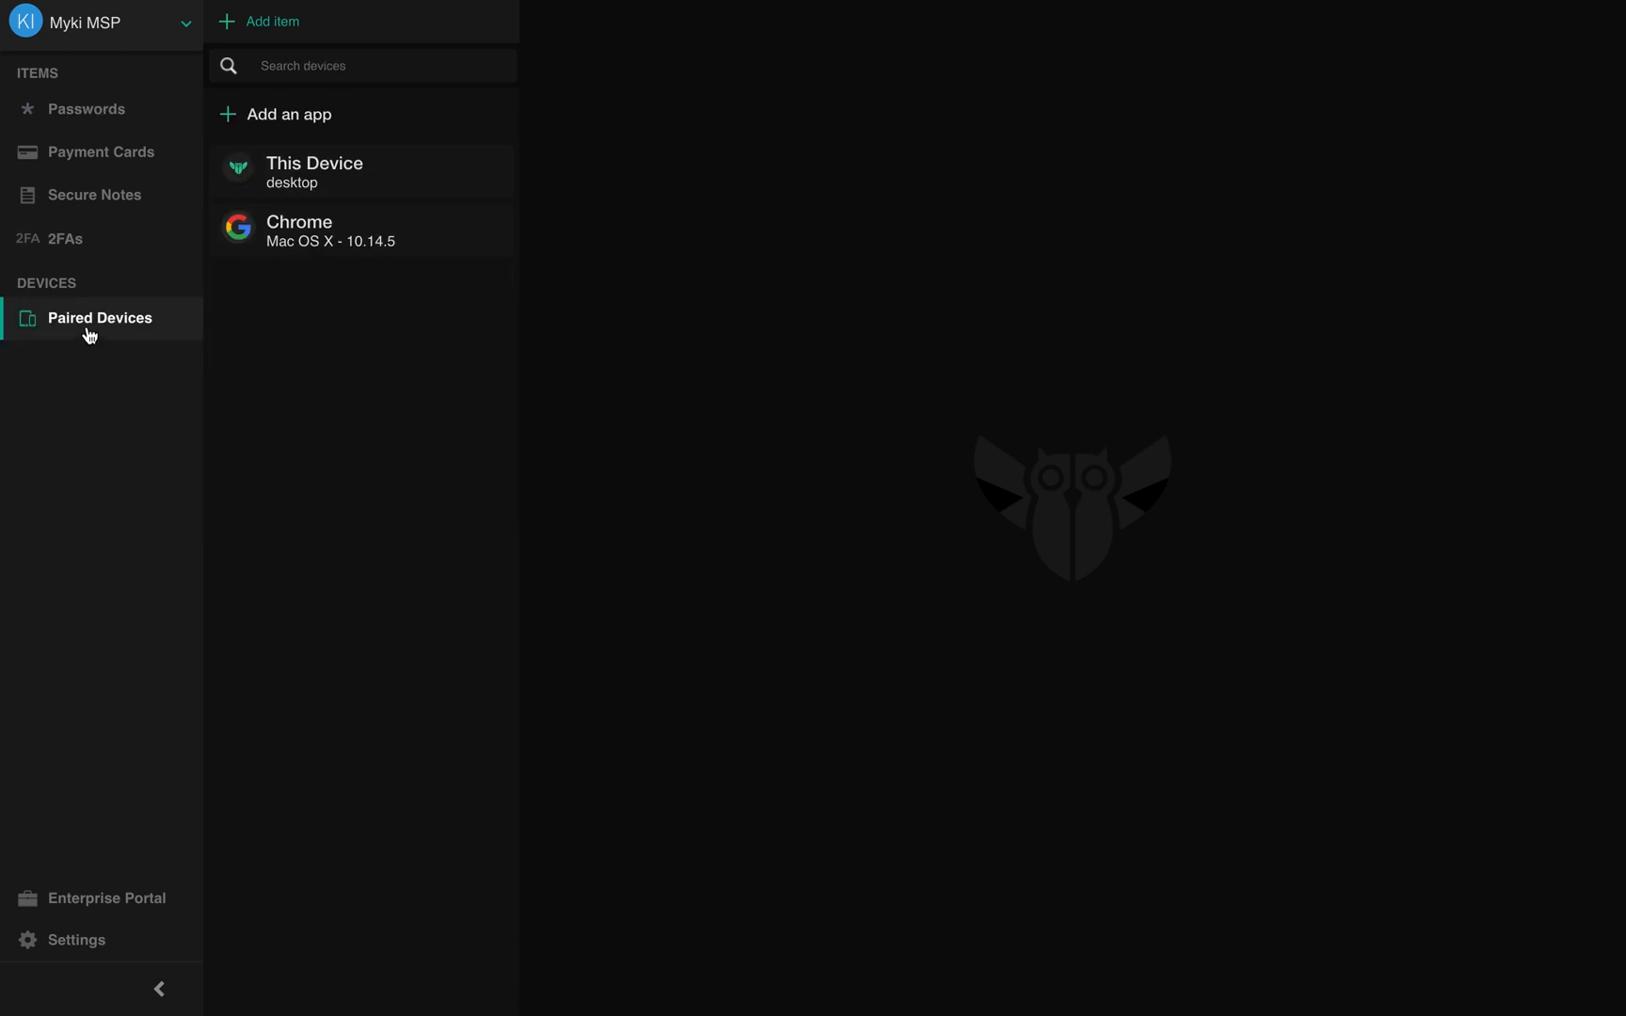
click(292, 185)
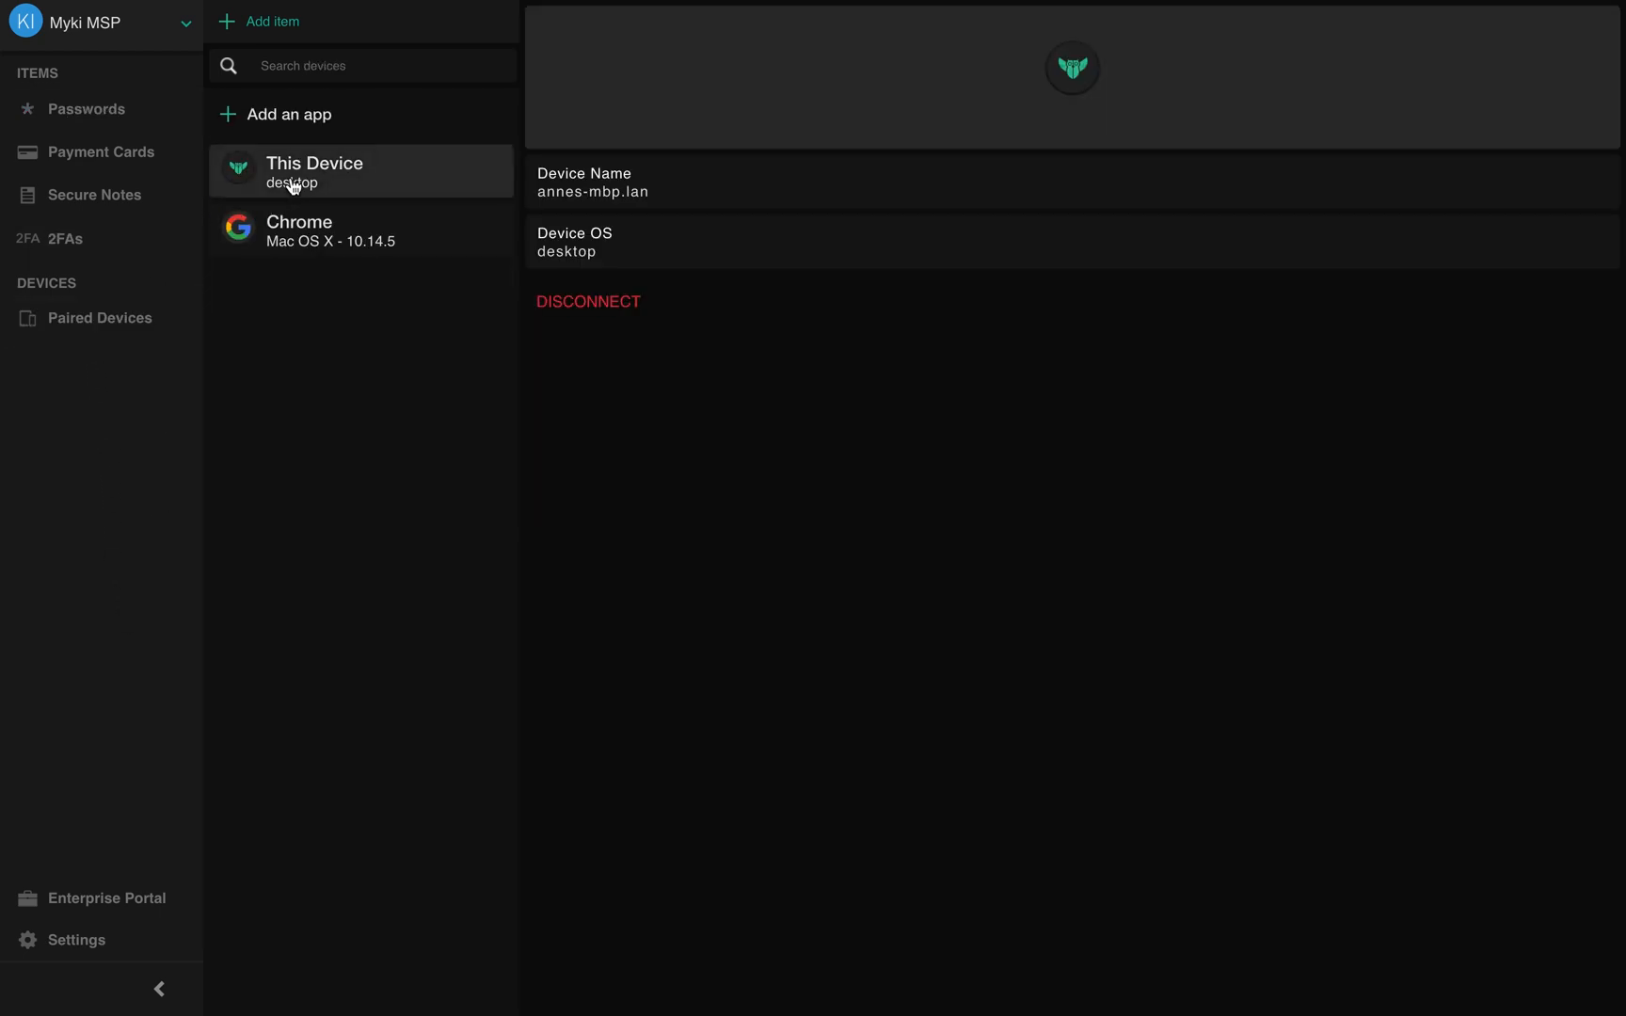
click(363, 236)
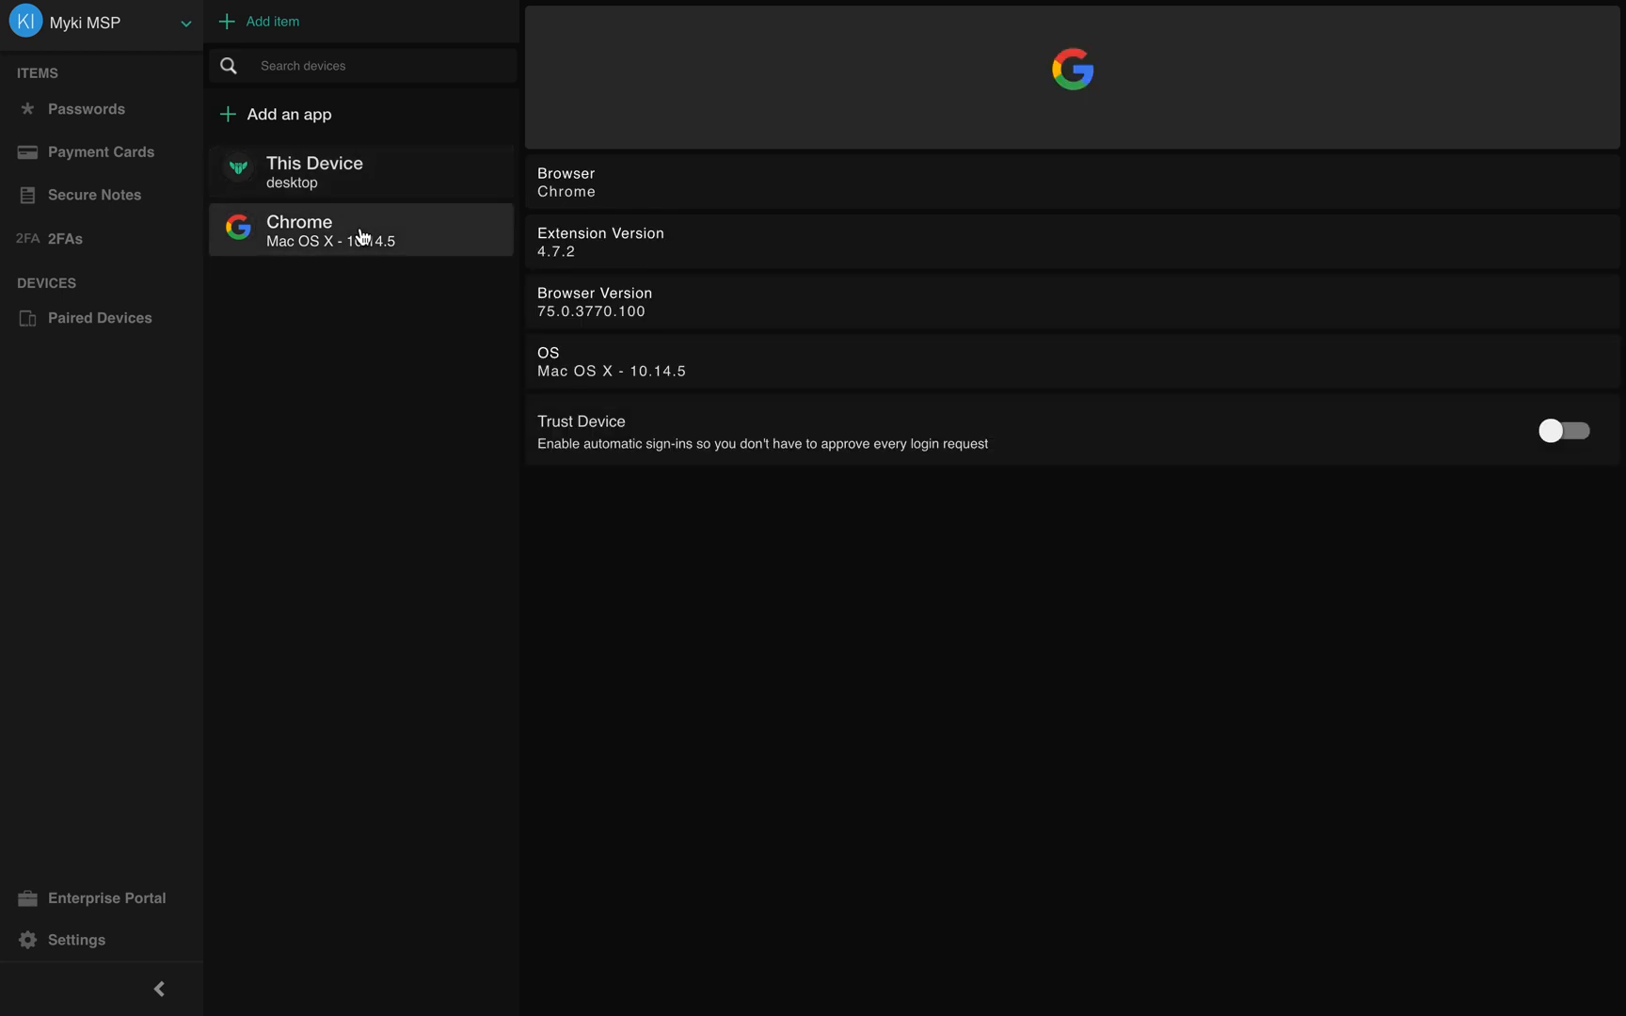
Reach Authentication Settings via the general settings, showing PIN change and 60-minute auto-lock
click(81, 940)
click(346, 314)
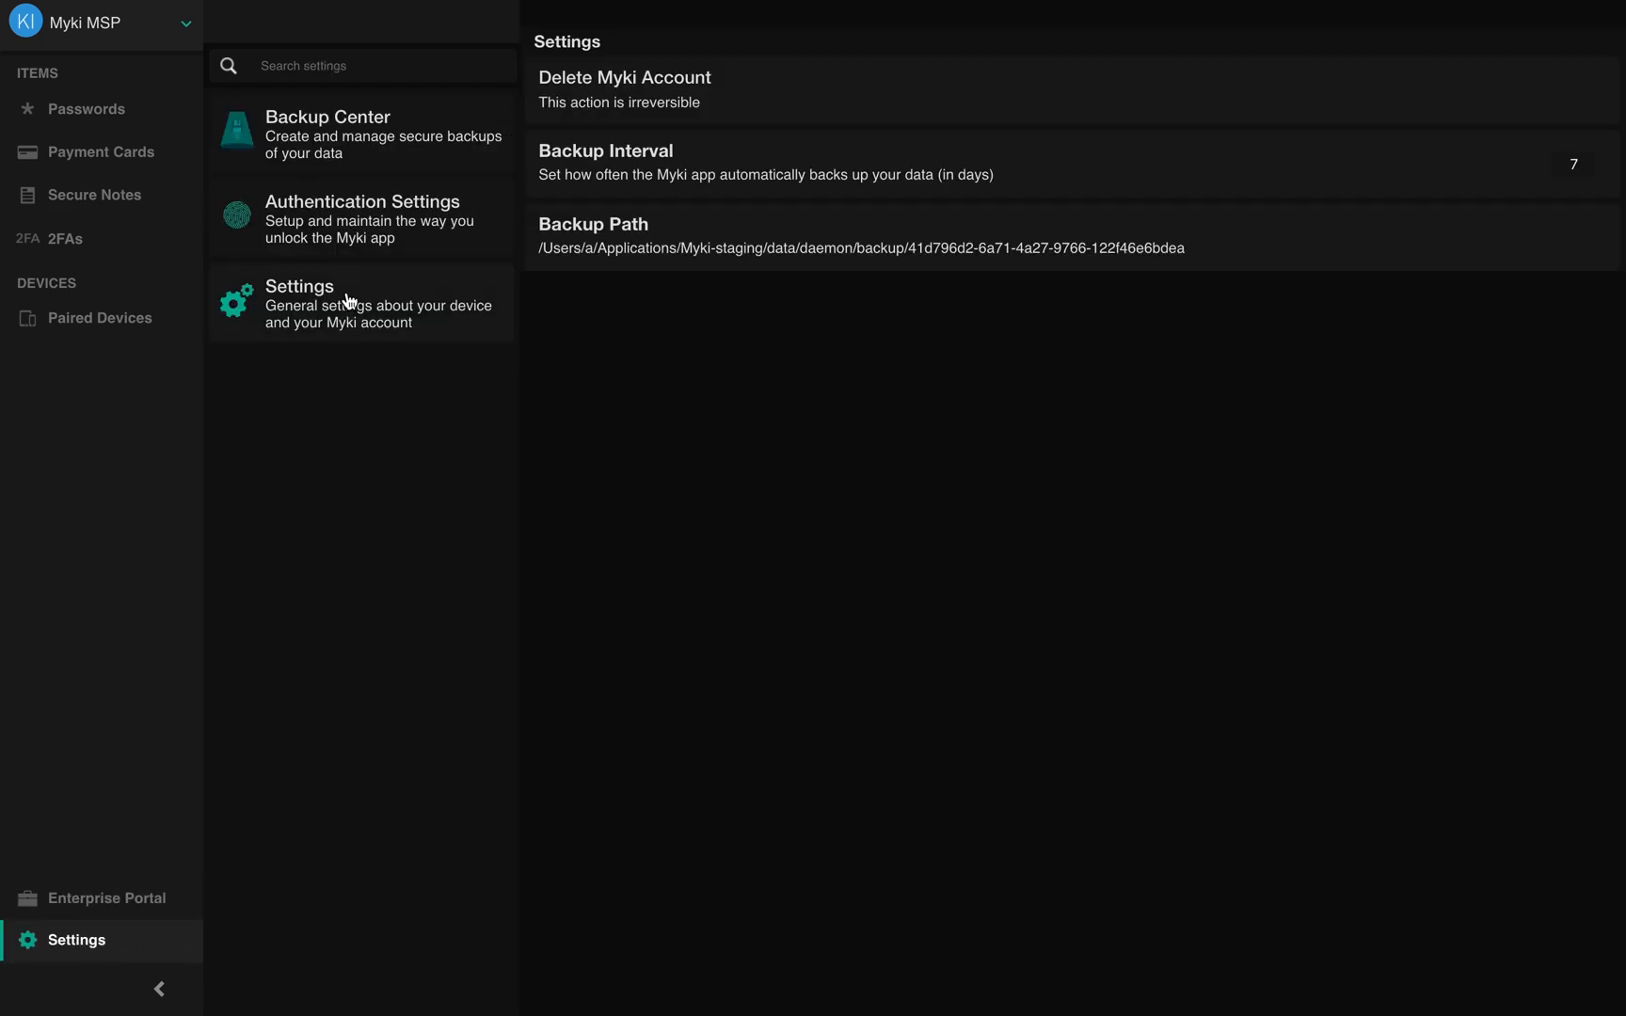
click(405, 229)
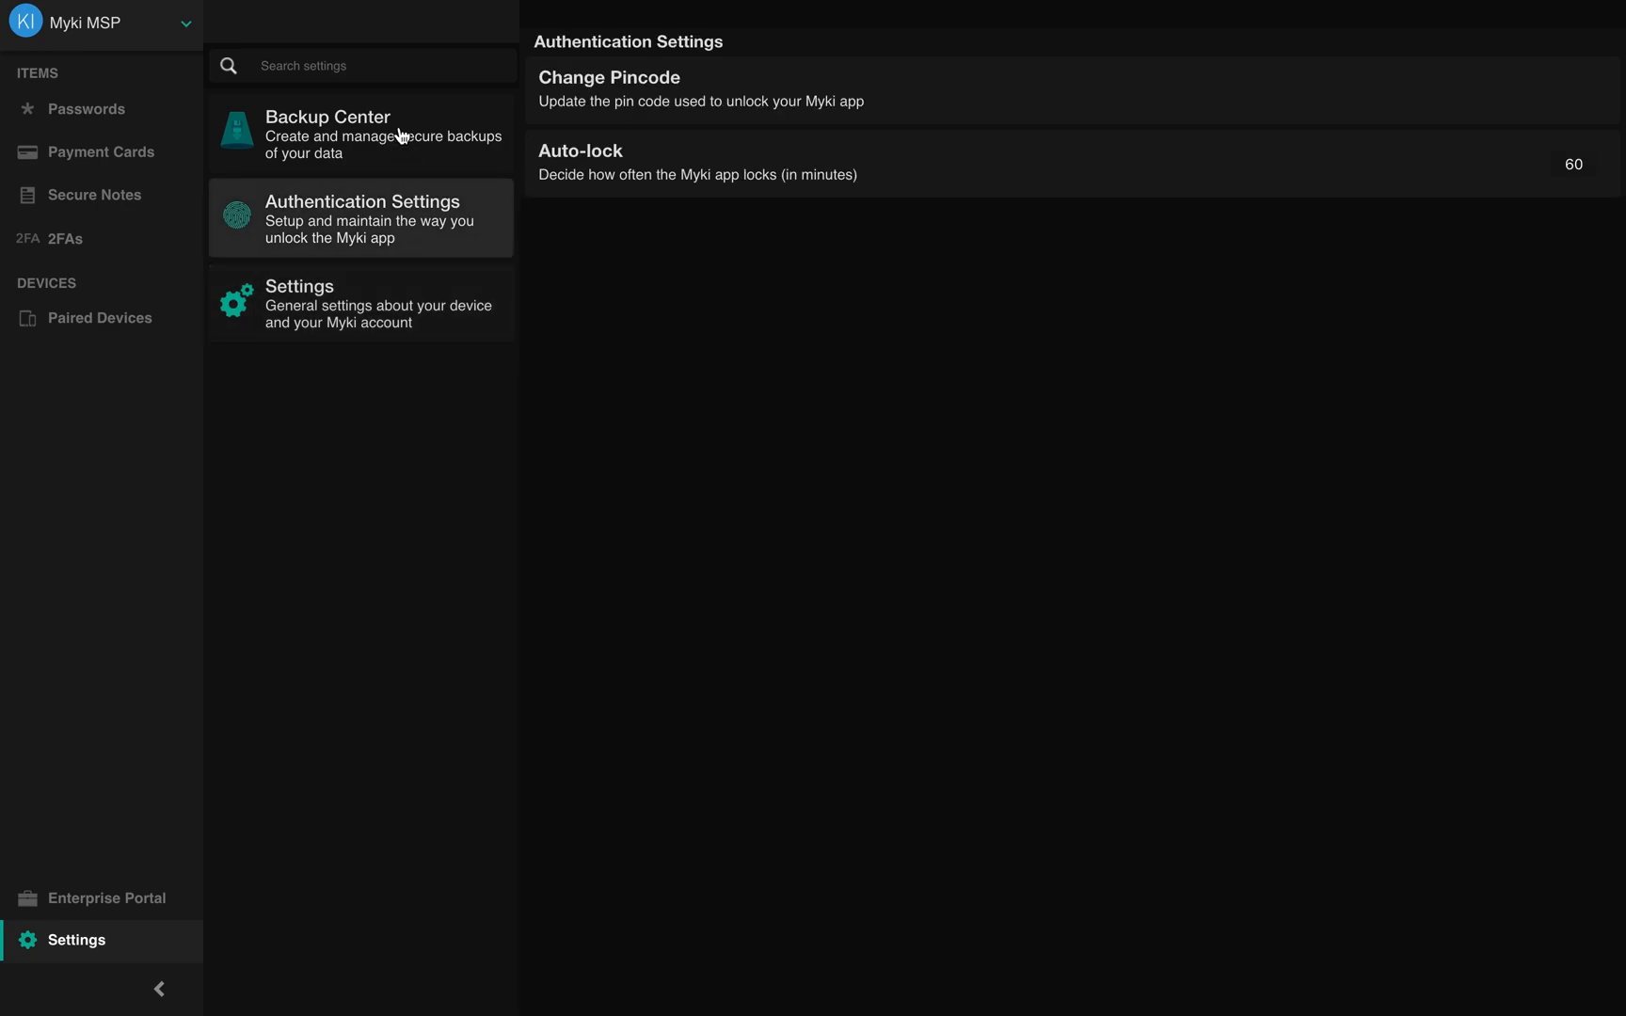